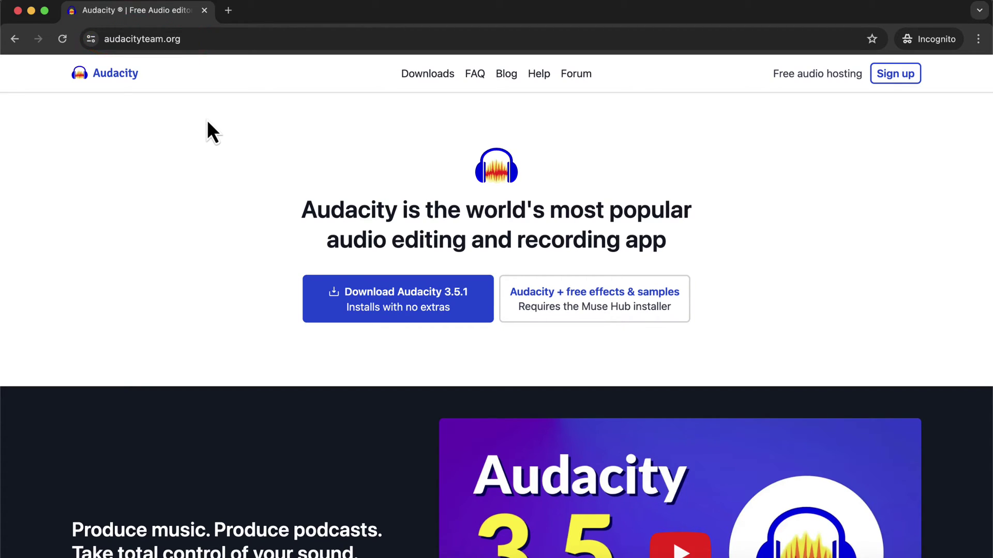
- Download the Audacity 3.5.1 macOS installer from audacityteam.org and save it into the Downloads folder
click(415, 75)
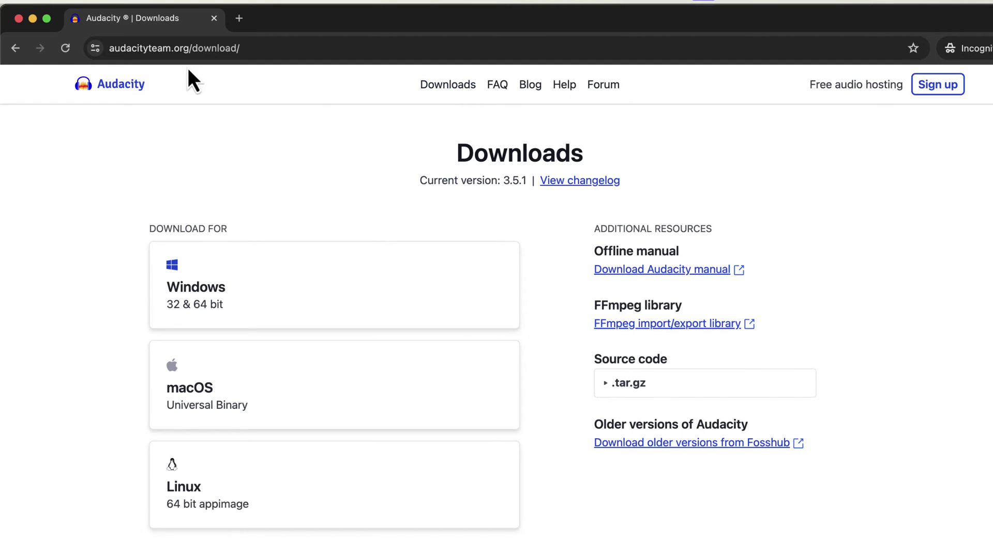
click(16, 49)
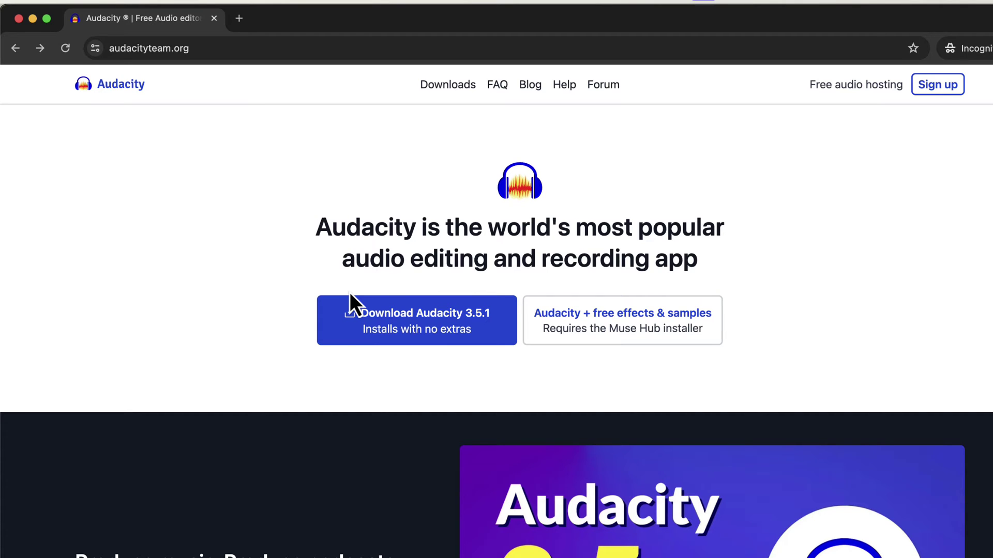
click(396, 331)
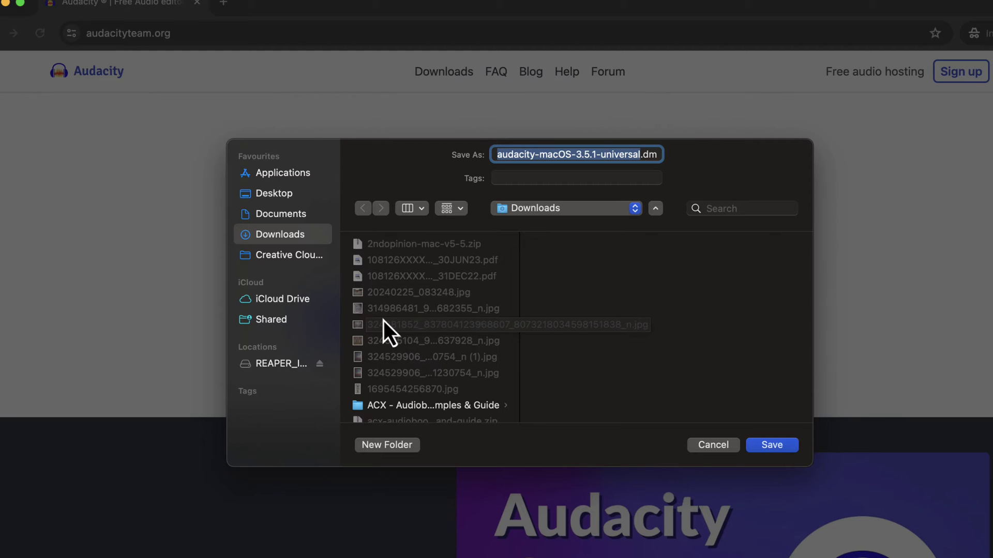
click(787, 451)
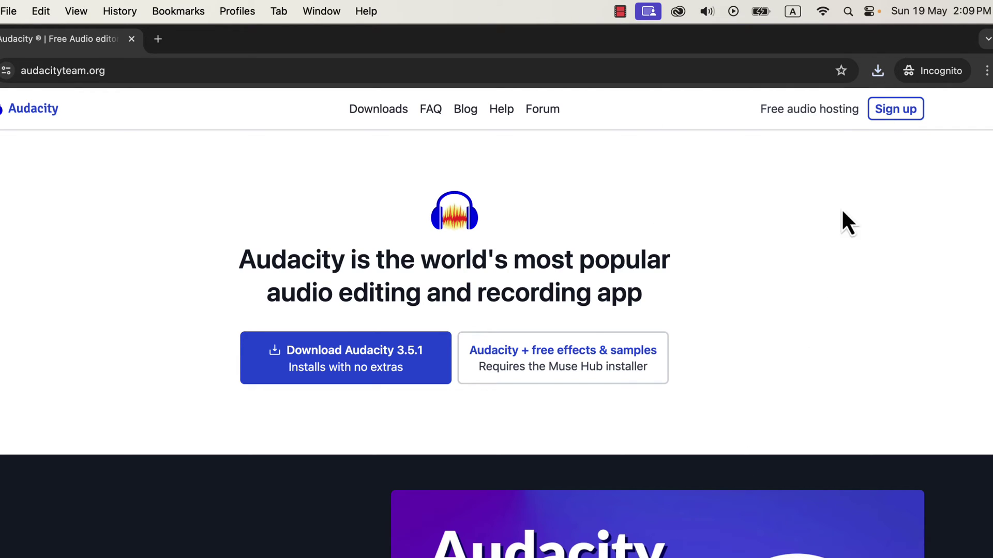
- Open the downloaded audacity-macOS-3.5.1-universal.dmg and copy Audacity into Applications, replacing the older copy
click(877, 71)
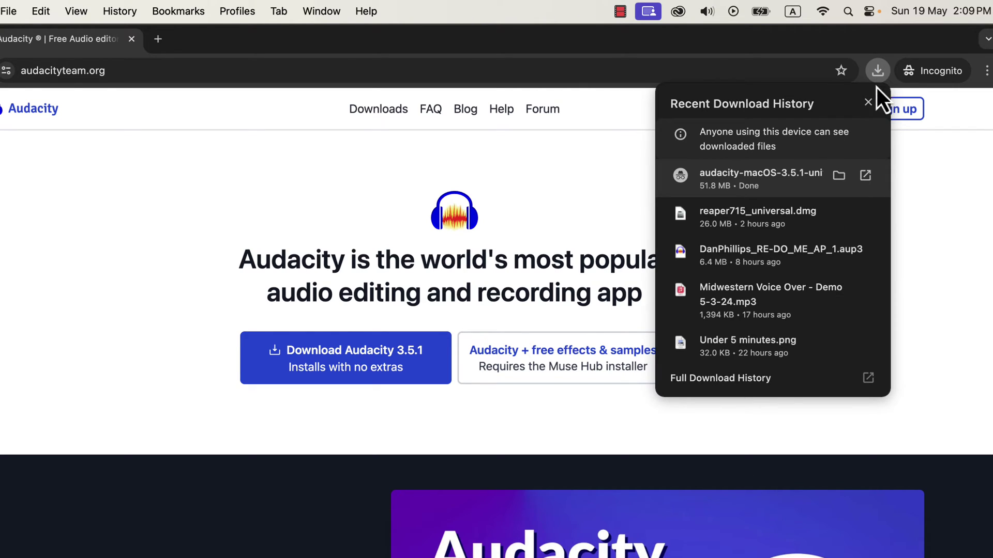
click(840, 179)
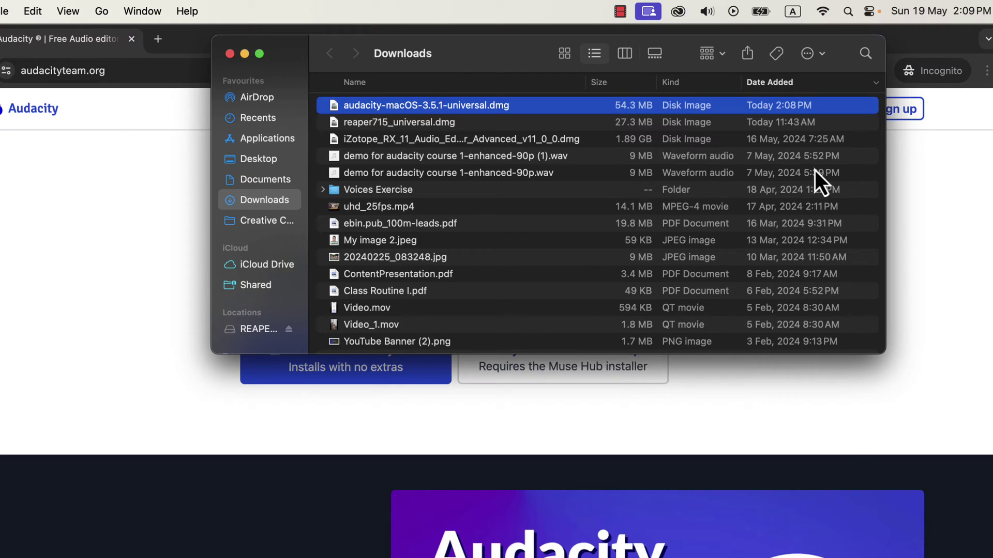
double_click(496, 107)
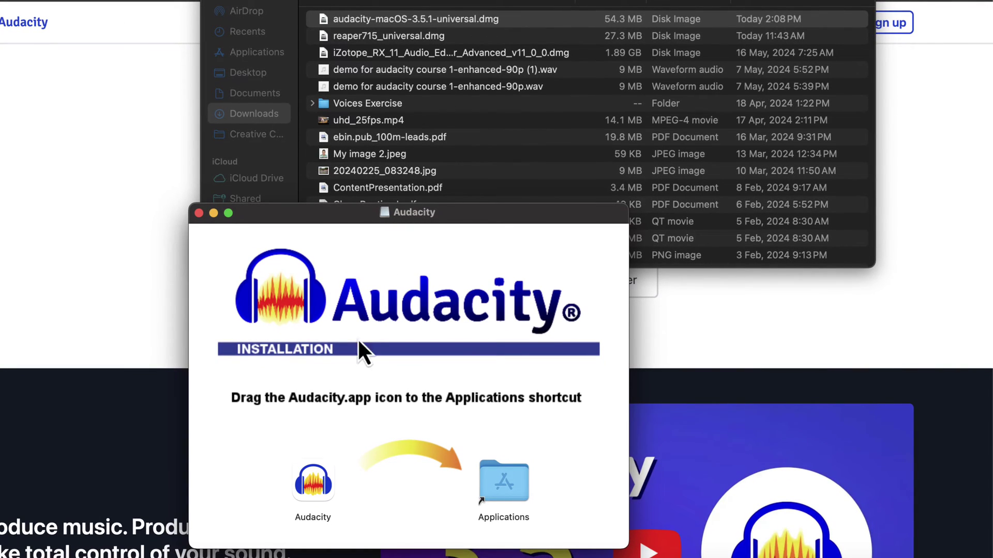
drag(318, 476, 510, 473)
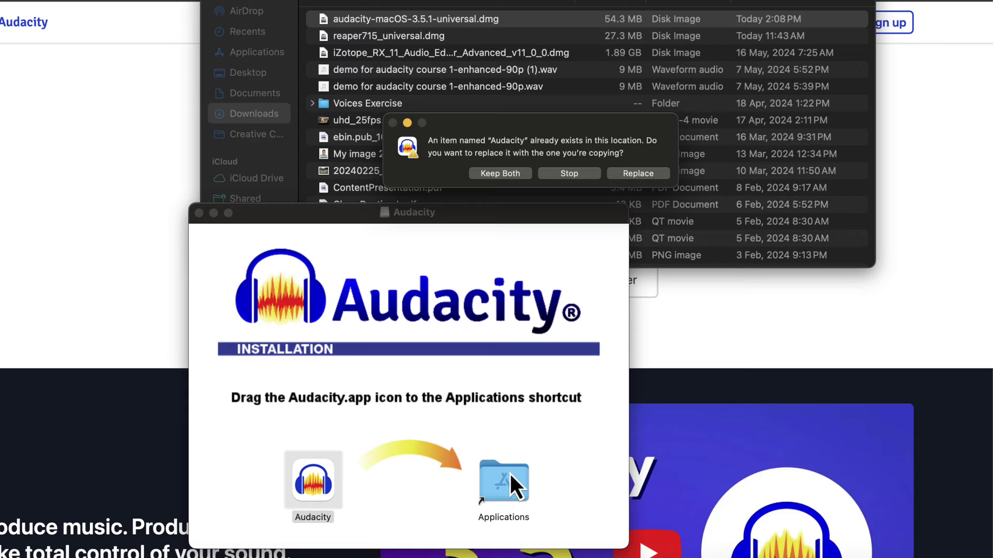
click(648, 176)
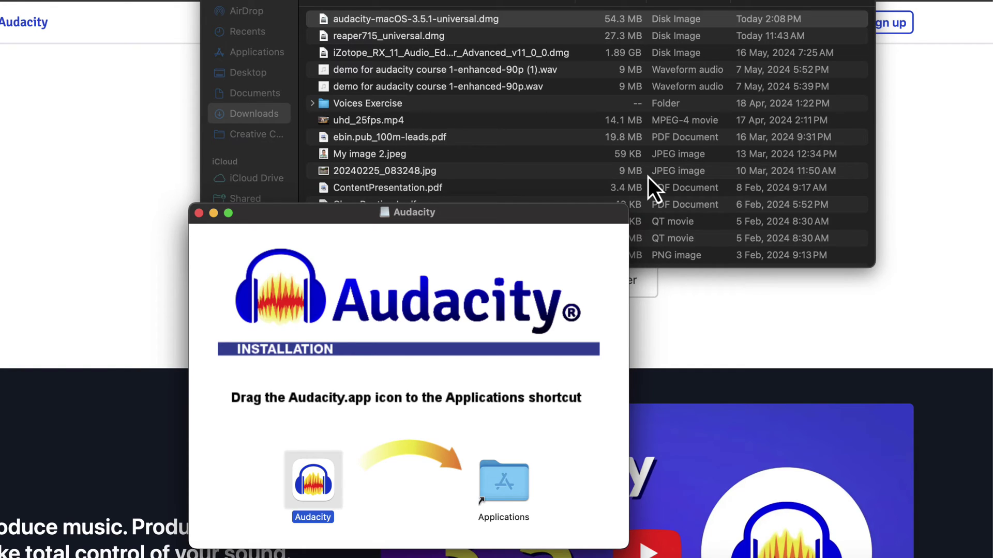
- Launch the new Audacity from a Spotlight search for 'auda' and approve the downloaded-app prompt
key(super+space)
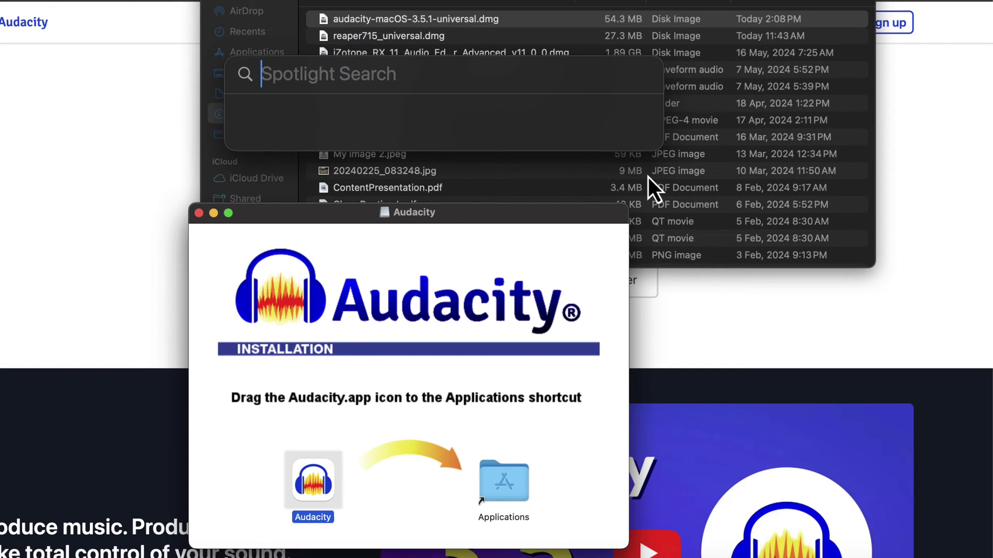
text(audacity 2)
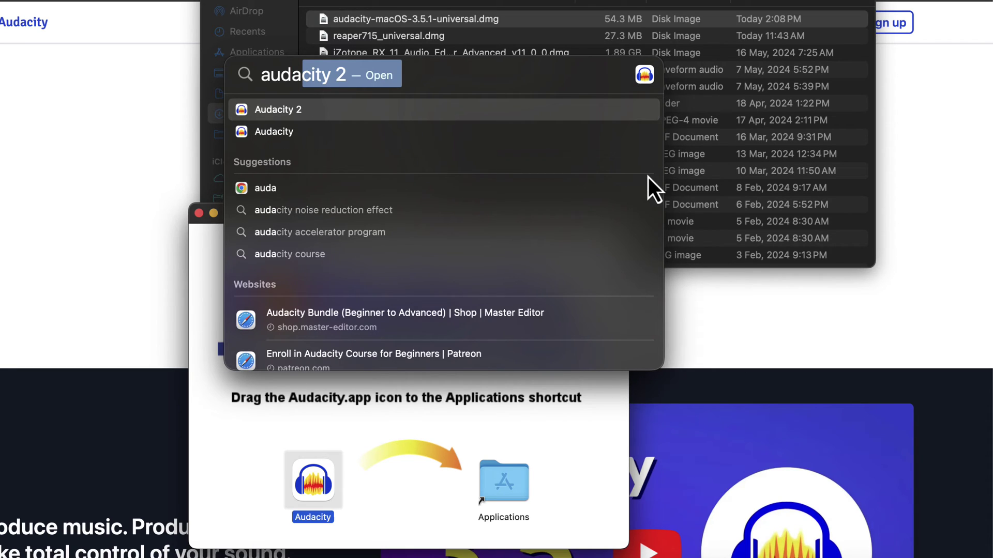
key(Down)
key(Return)
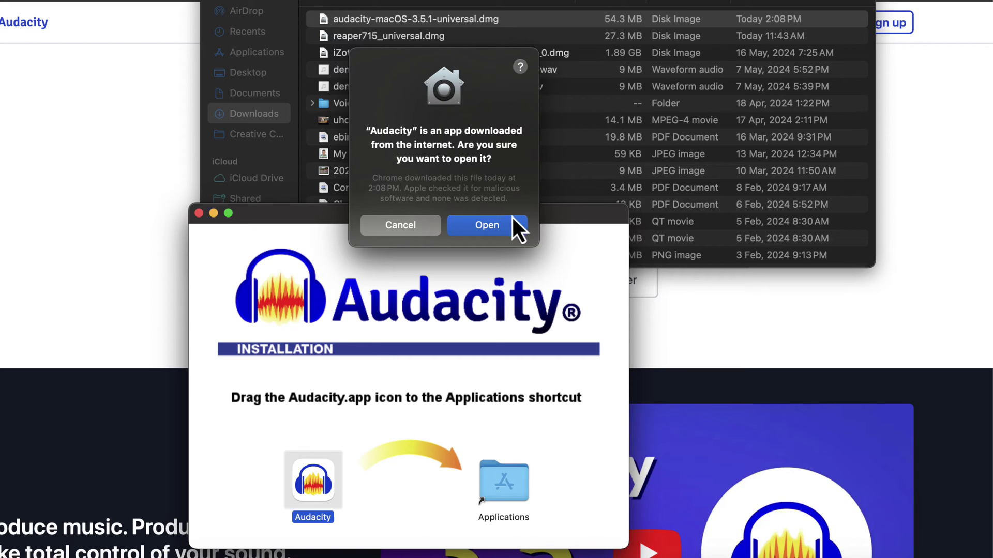
click(486, 226)
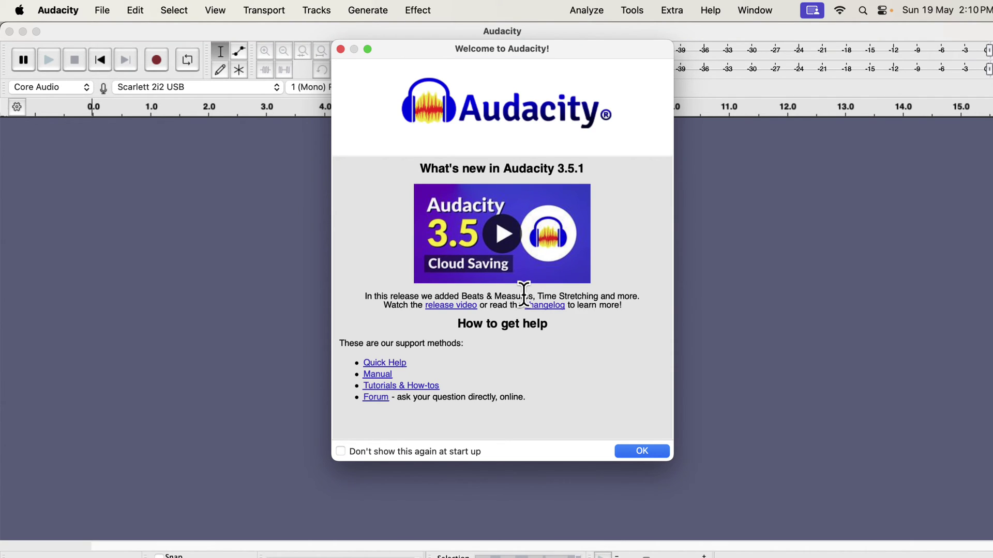
- Dismiss the 'Welcome to Audacity!' window with OK
click(632, 455)
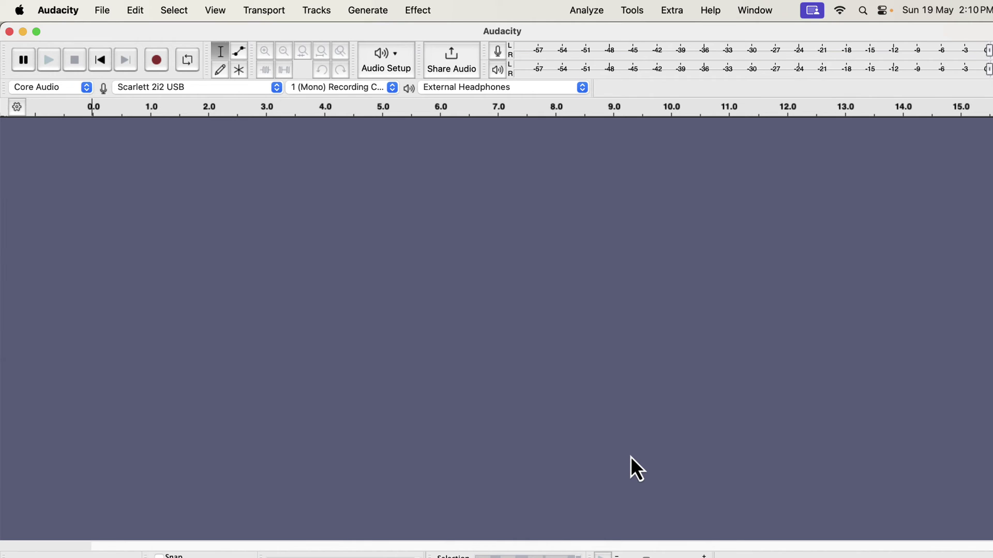
- Move the recording meter, Audio Setup and editing tools toolbars onto new rows
drag(482, 61, 478, 91)
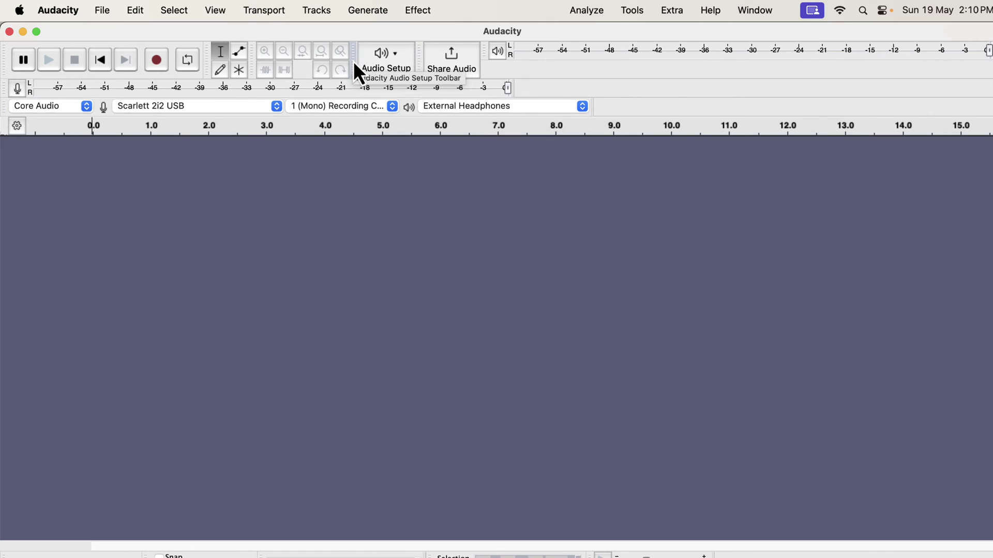
drag(354, 63, 351, 95)
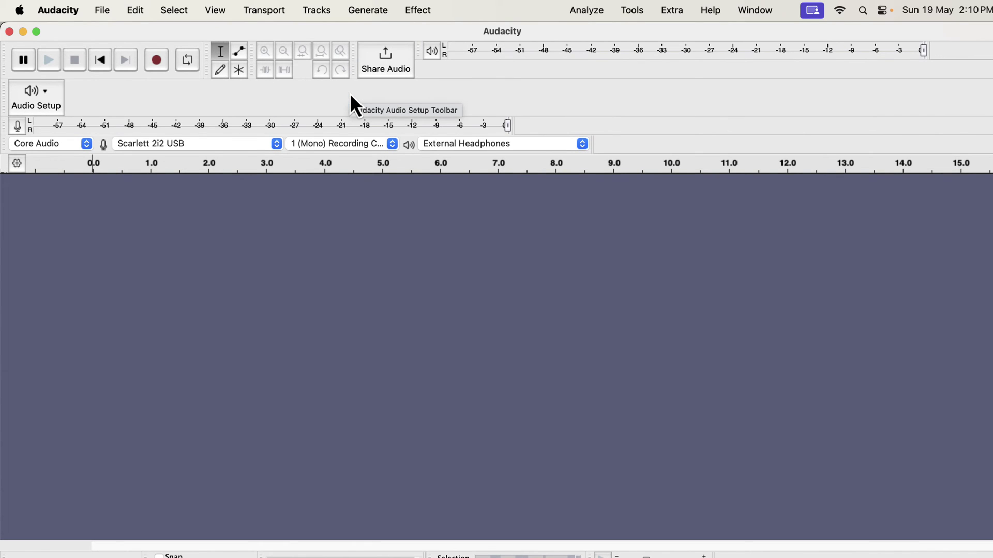
drag(204, 64, 206, 99)
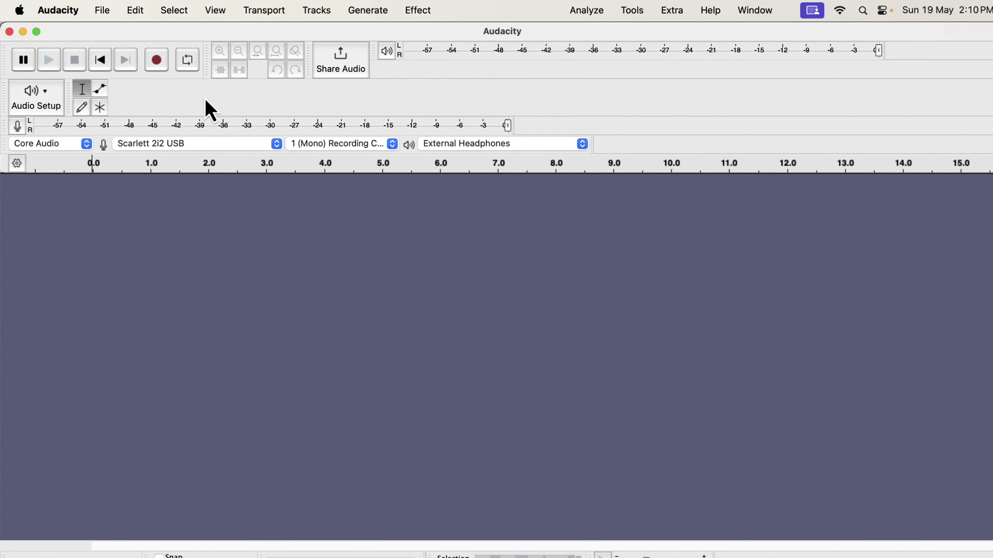
- Restore the default toolbar layout with View > Toolbars > Reset Toolbars
click(213, 13)
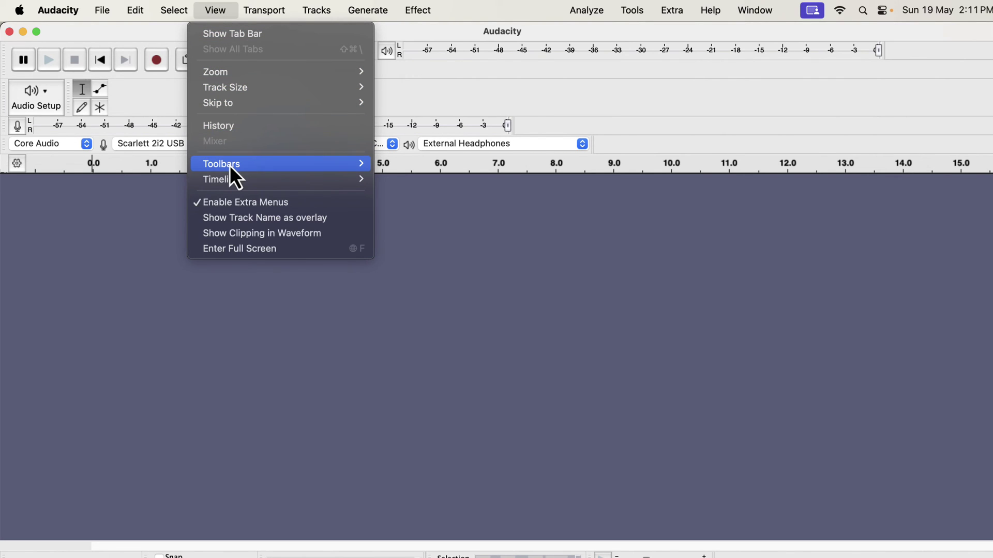
mouse_move(230, 165)
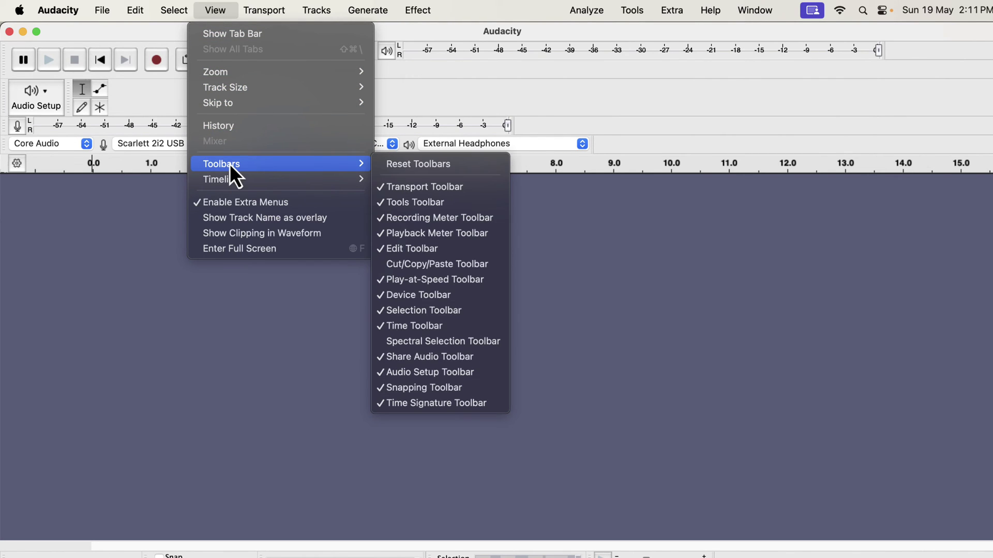
click(406, 168)
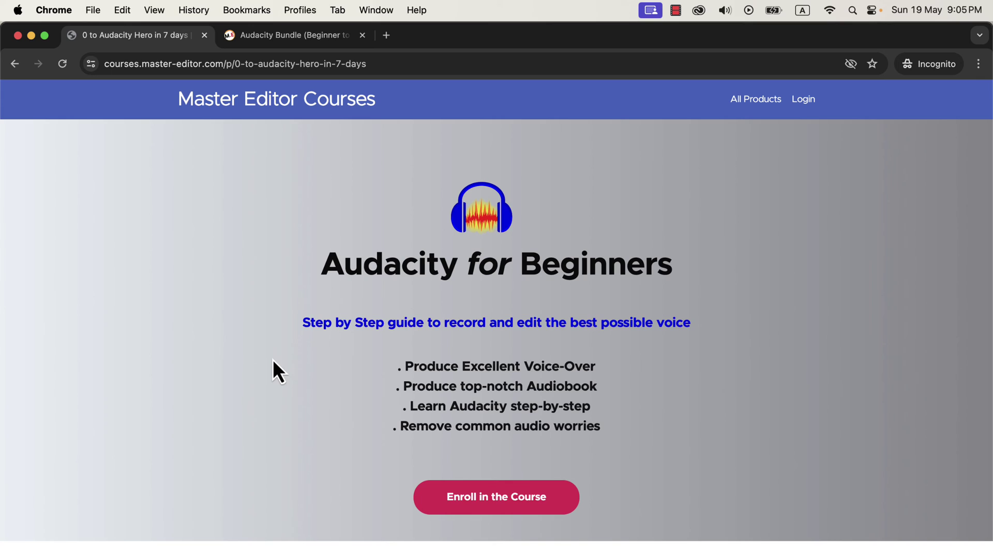
scroll(273, 361, down, 10)
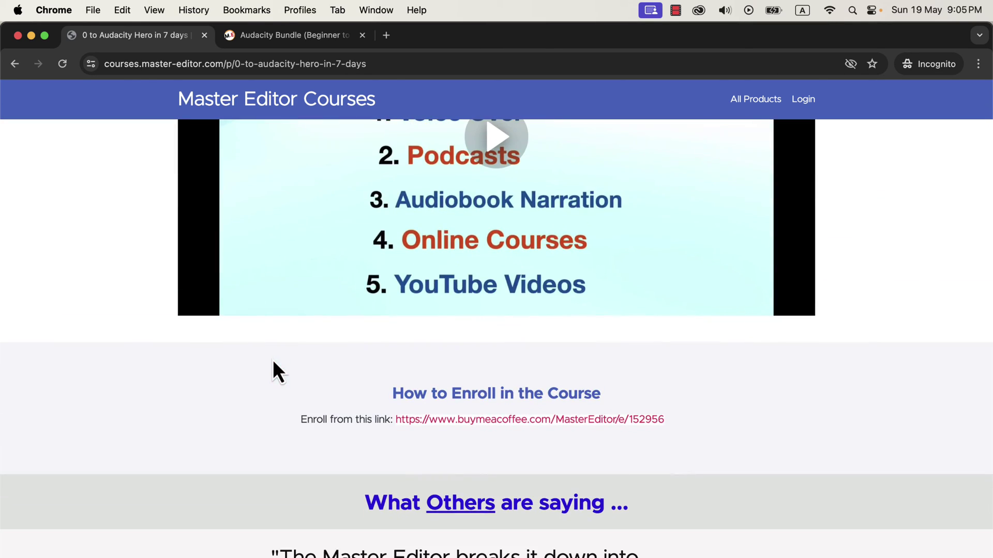
scroll(273, 362, up, 3)
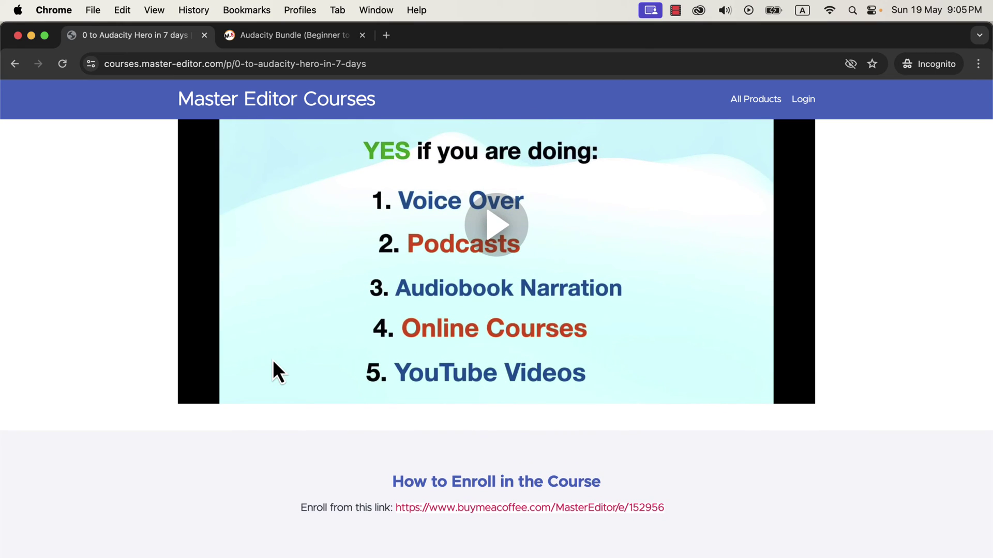
scroll(273, 362, down, 10)
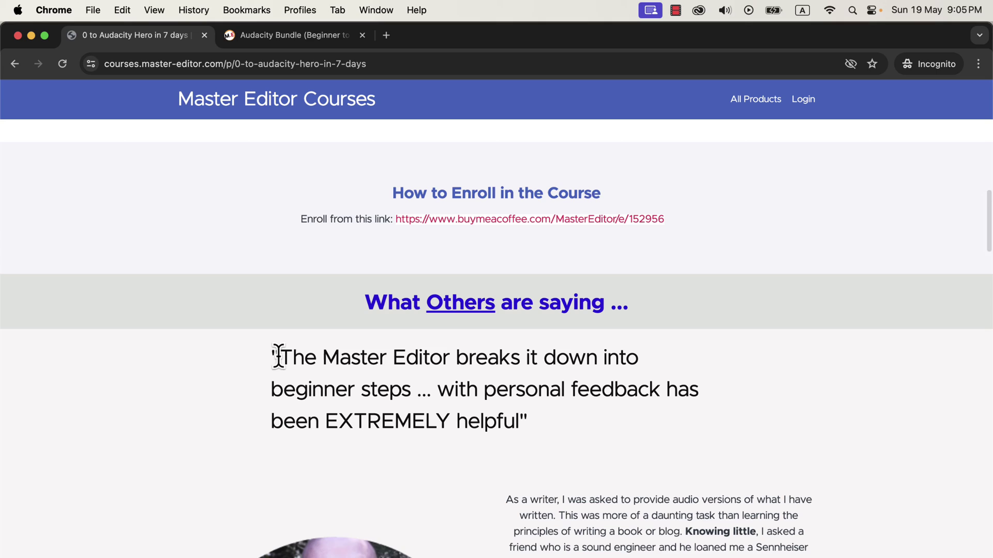
drag(279, 357, 551, 427)
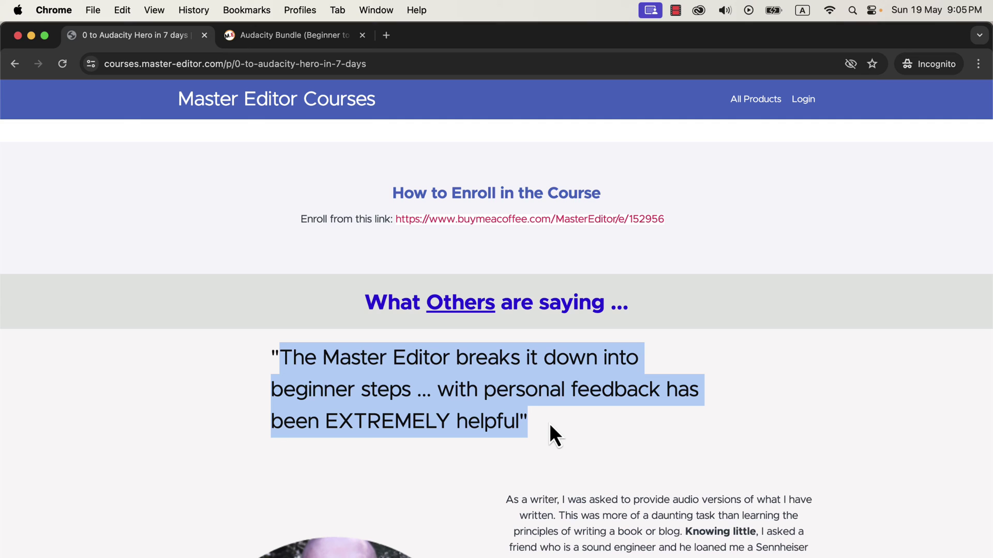
scroll(549, 423, down, 15)
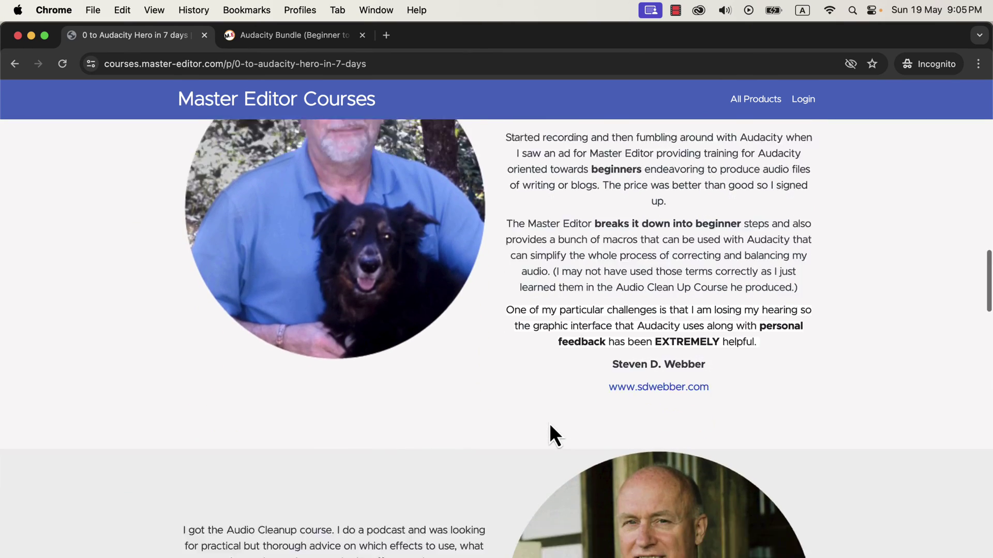
scroll(549, 423, down, 12)
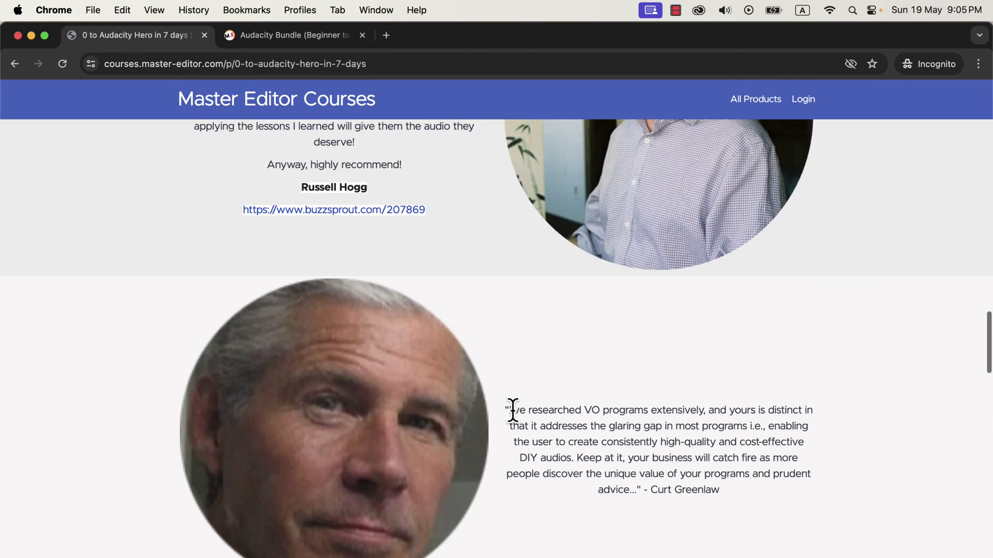
drag(509, 410, 815, 436)
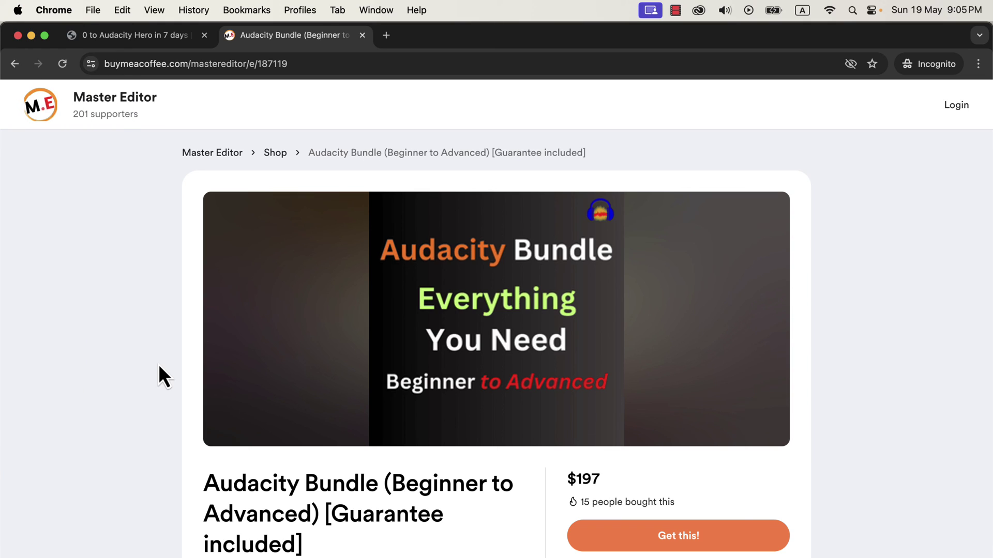
scroll(159, 364, down, 3)
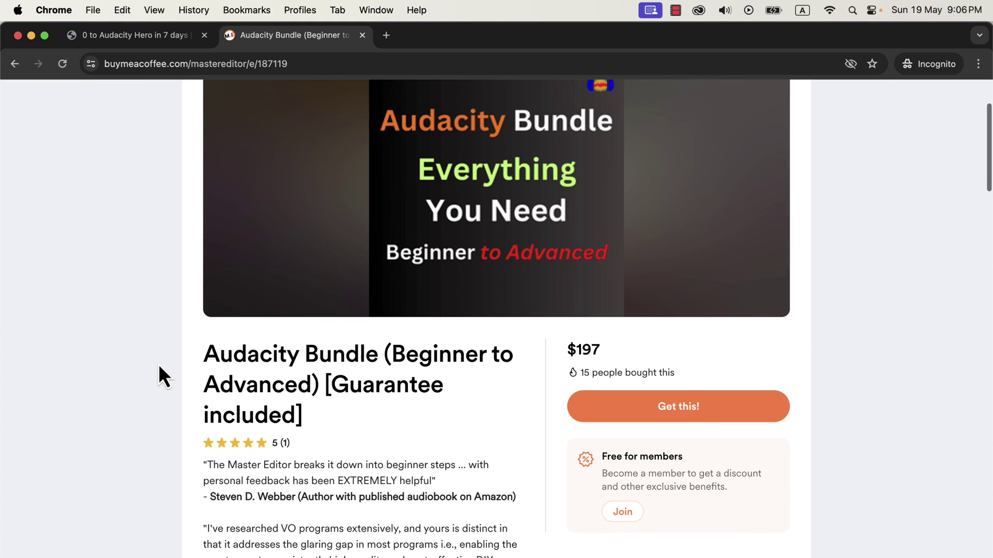
scroll(158, 364, down, 3)
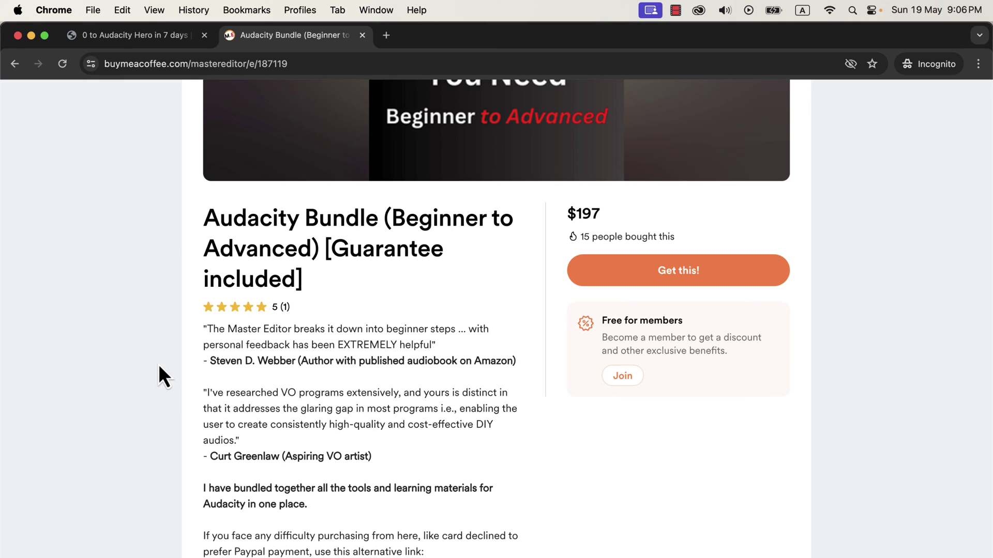
scroll(164, 376, down, 10)
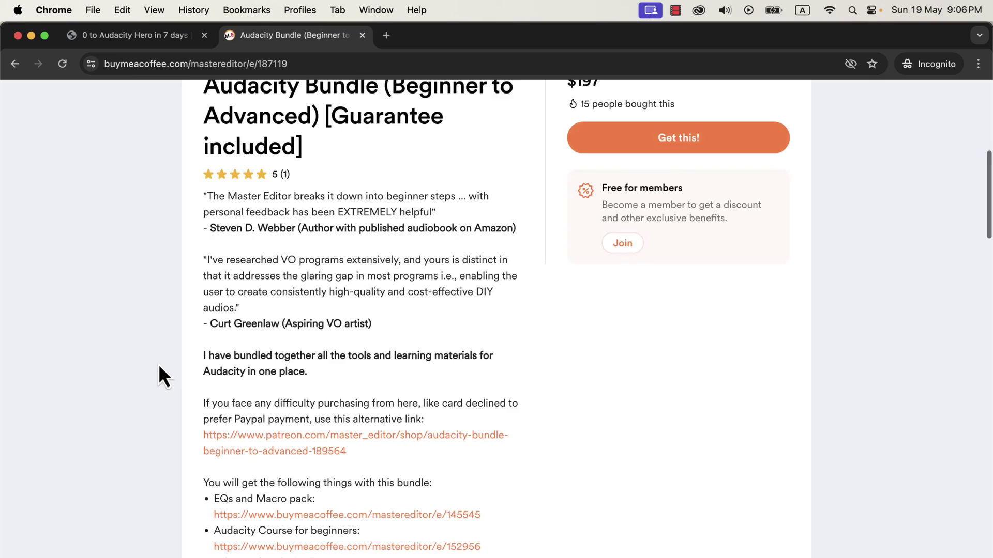